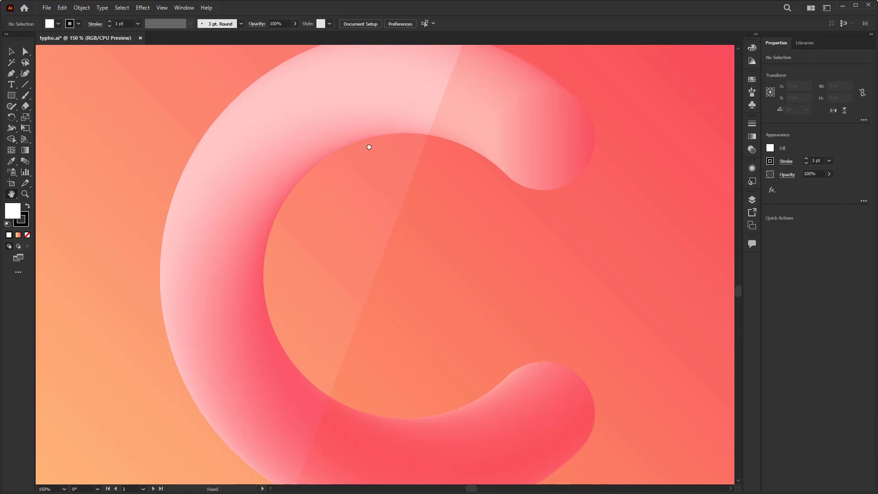
Look over the letter C artwork and zoom out until all nine letter artboards are in view.
drag(371, 374, 294, 165)
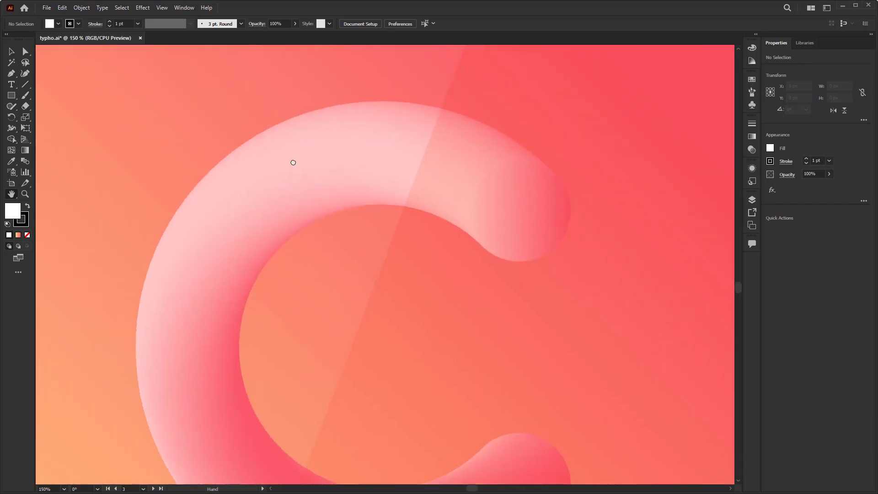
scroll(293, 163, down, 4)
drag(476, 220, 411, 358)
scroll(424, 270, down, 1)
drag(410, 235, 412, 298)
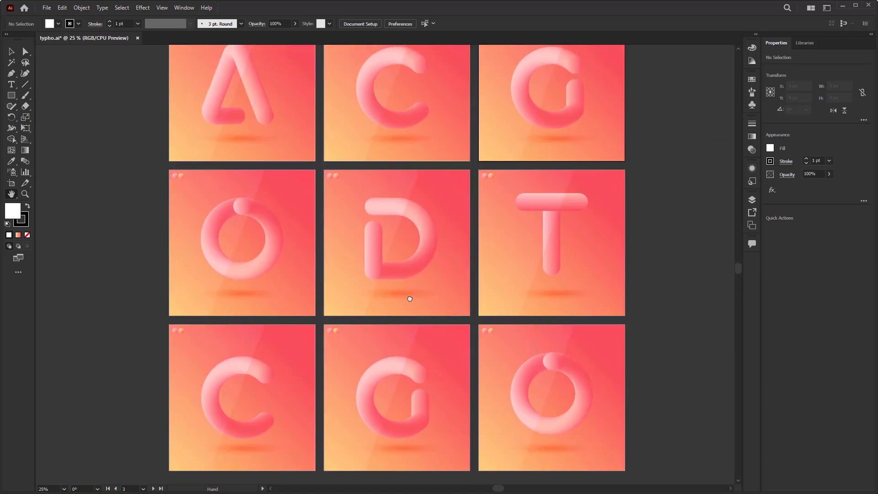
scroll(403, 282, down, 1)
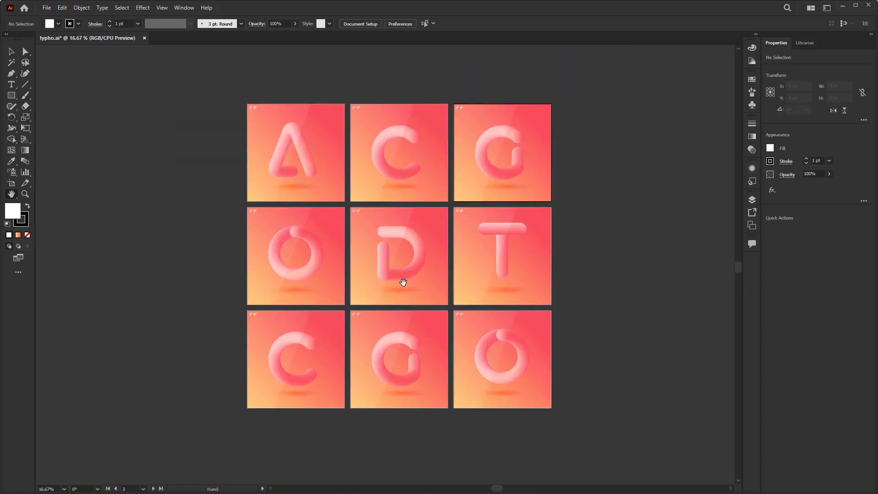
Pan across the artboards with the Hand tool and inspect the letter D artboard closely with the Zoom tool.
click(11, 195)
click(63, 196)
drag(406, 259, 355, 259)
click(26, 198)
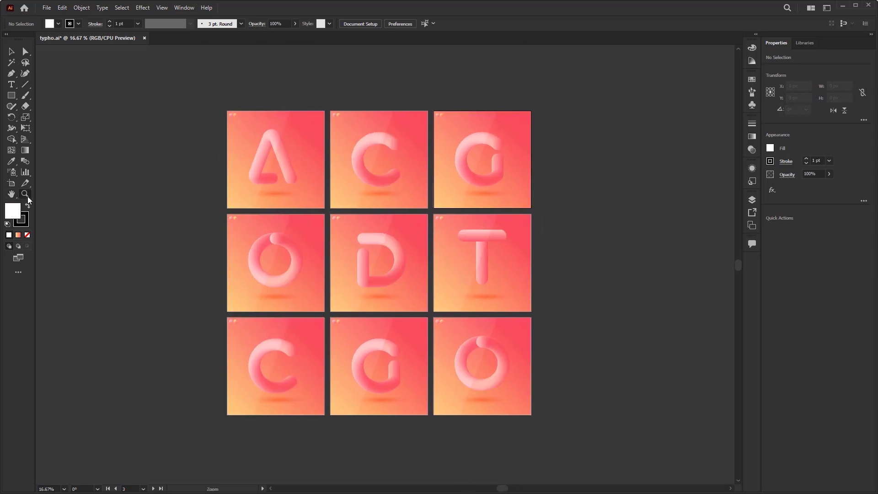
drag(328, 213, 430, 313)
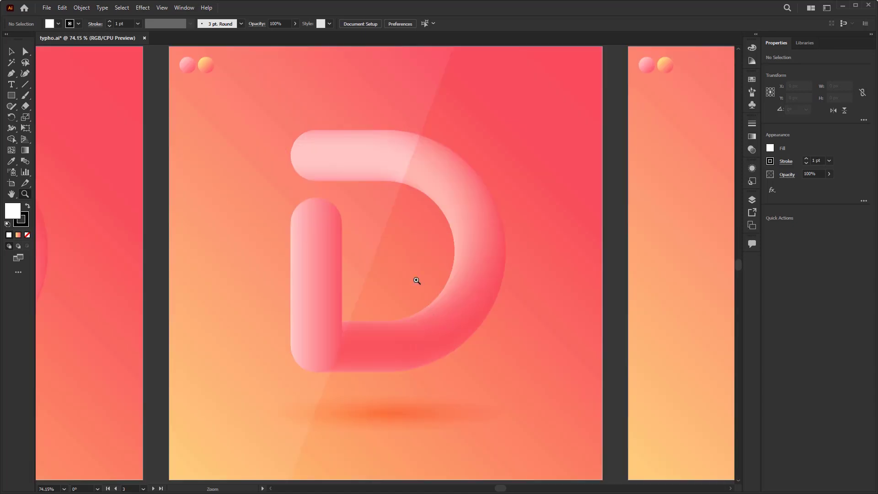
drag(169, 52, 589, 475)
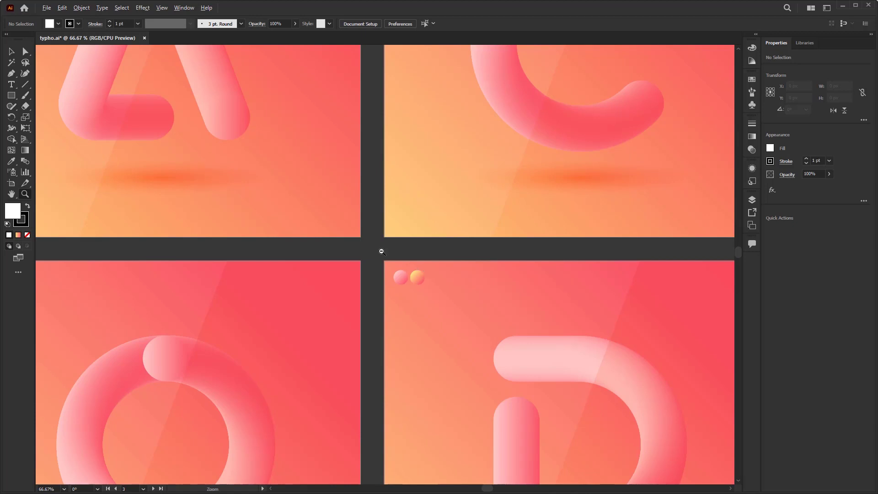
drag(381, 251, 482, 361)
drag(268, 125, 494, 389)
drag(494, 390, 338, 238)
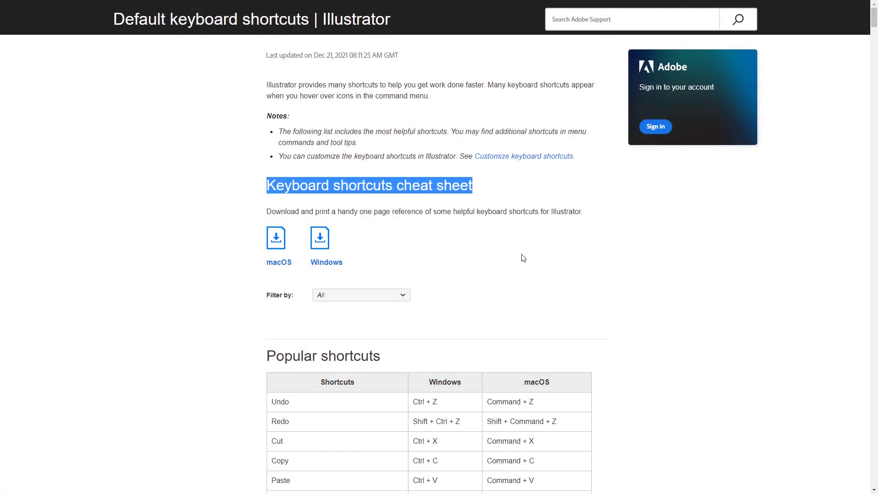
Read through Adobe's default Illustrator keyboard shortcuts web page, from the cheat sheet section down to exporting the shortcut list.
click(524, 259)
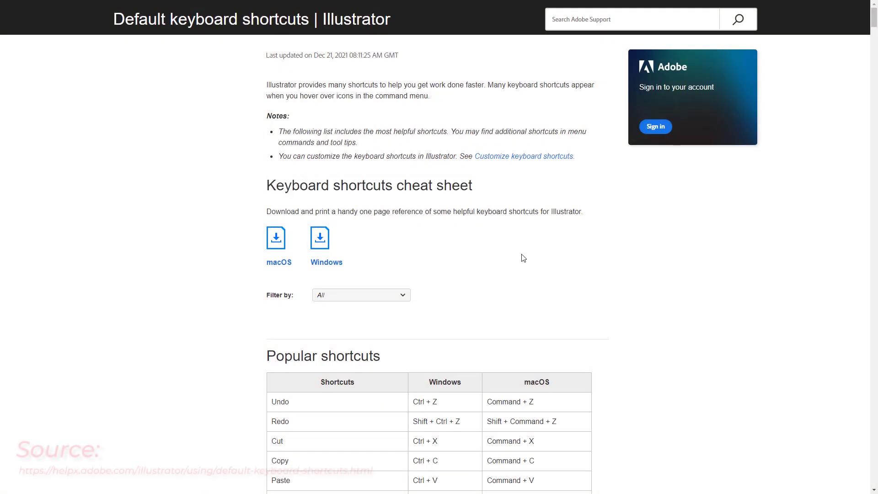
scroll(524, 259, down, 4)
scroll(702, 259, down, 17)
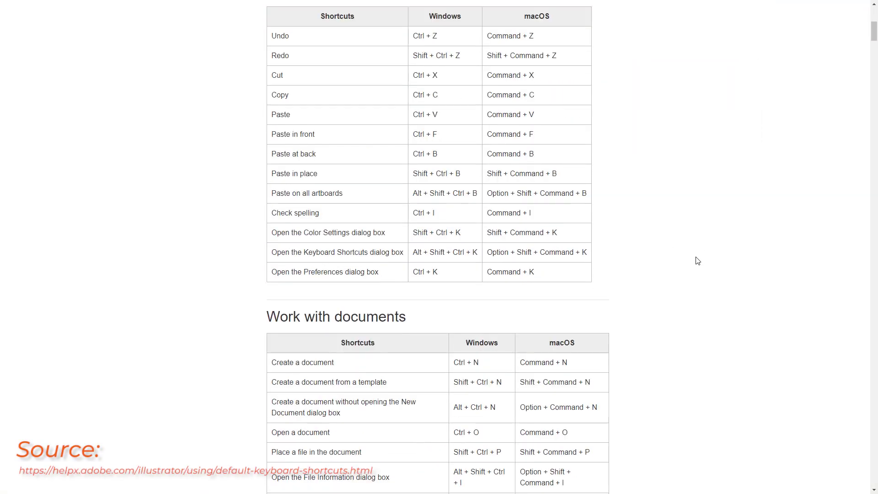
scroll(698, 261, down, 7)
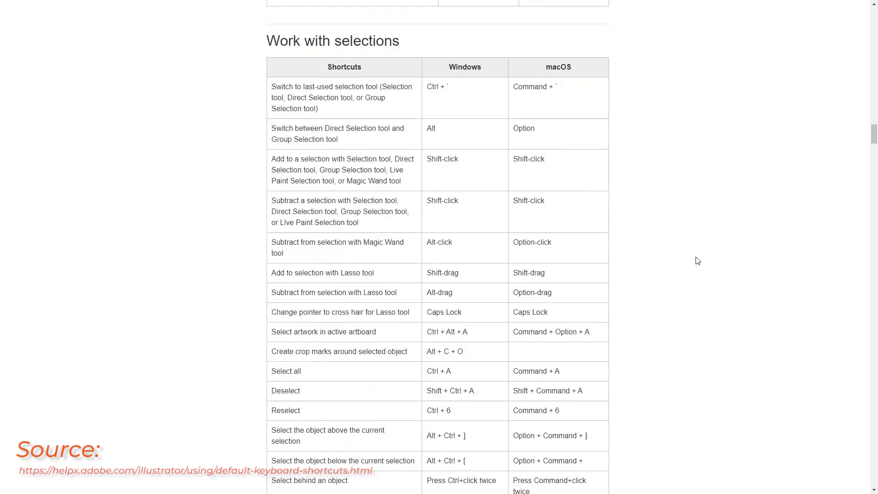
scroll(698, 261, down, 15)
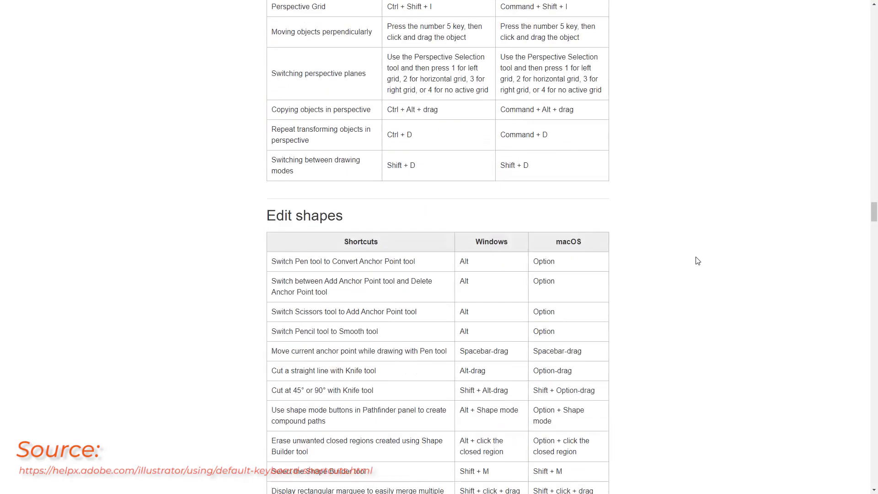
scroll(698, 261, down, 6)
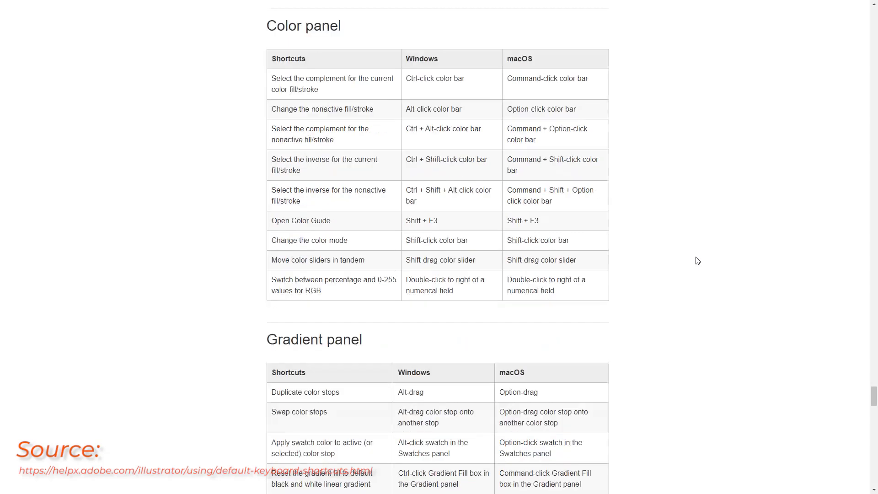
scroll(698, 261, down, 18)
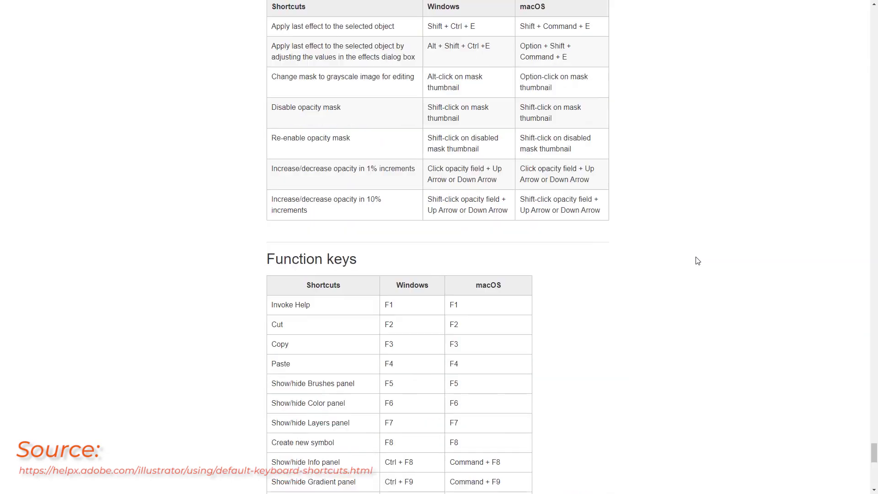
scroll(698, 261, down, 13)
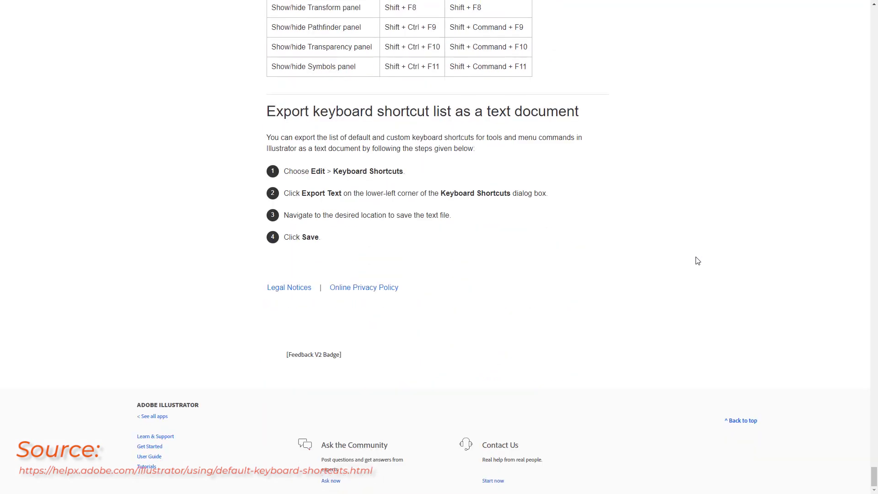
scroll(698, 260, up, 6)
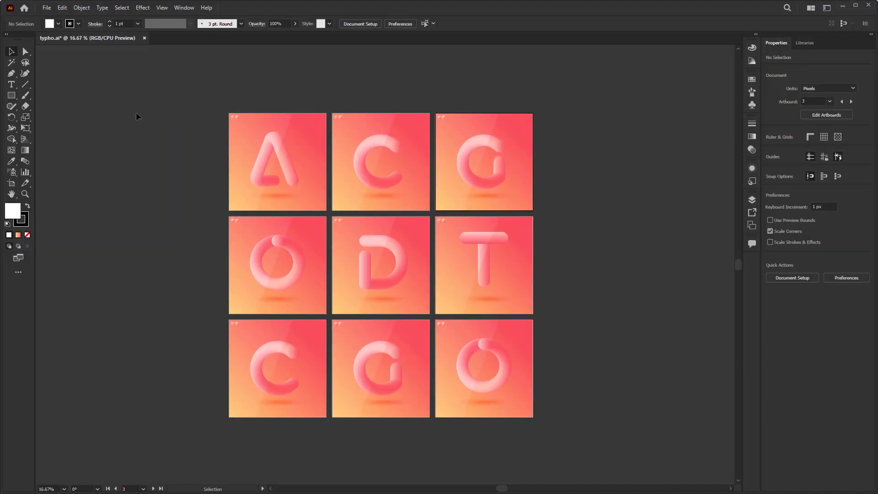
Examine the keyboard shortcuts listed beside the Edit and Effect commands and the selection, pen and shape tools.
click(61, 7)
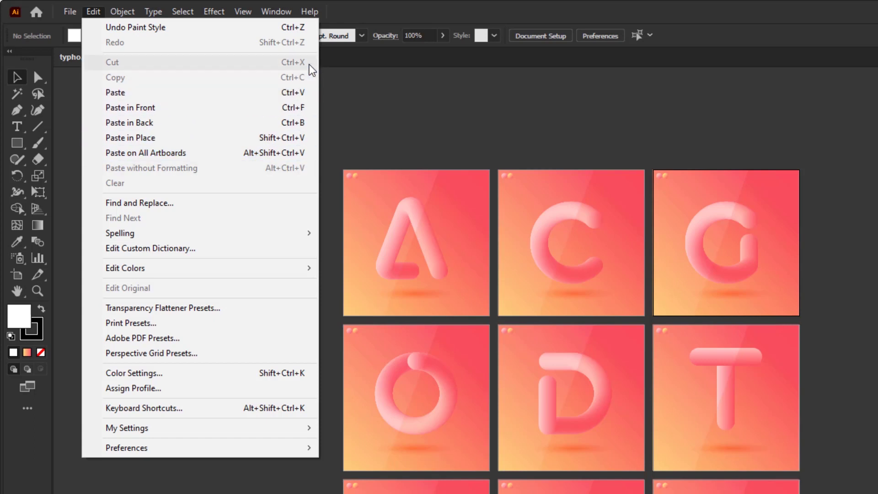
mouse_move(67, 15)
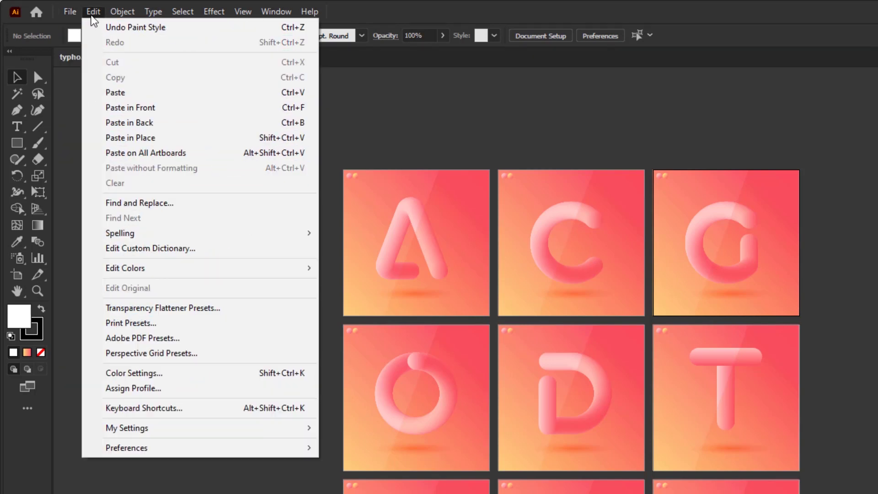
mouse_move(183, 13)
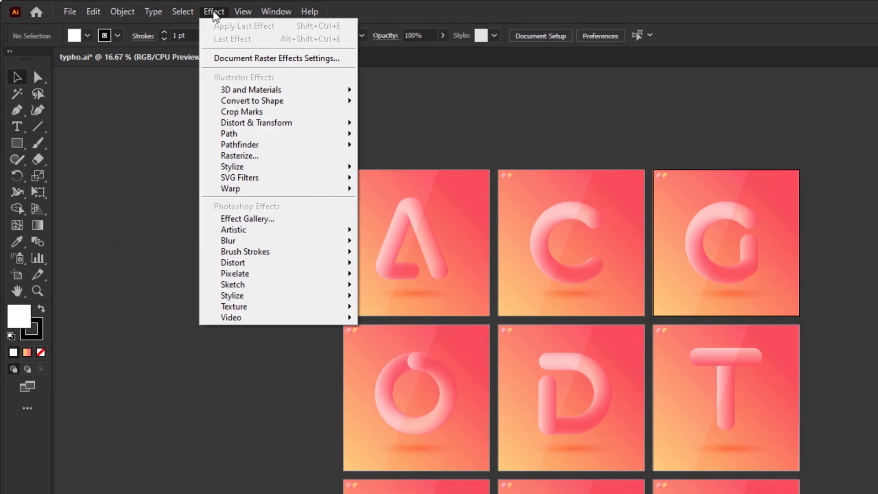
click(158, 12)
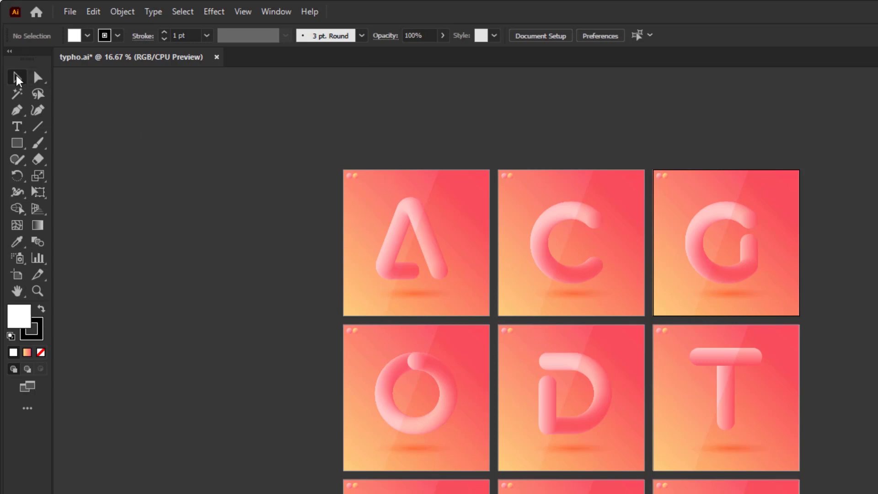
right_click(37, 78)
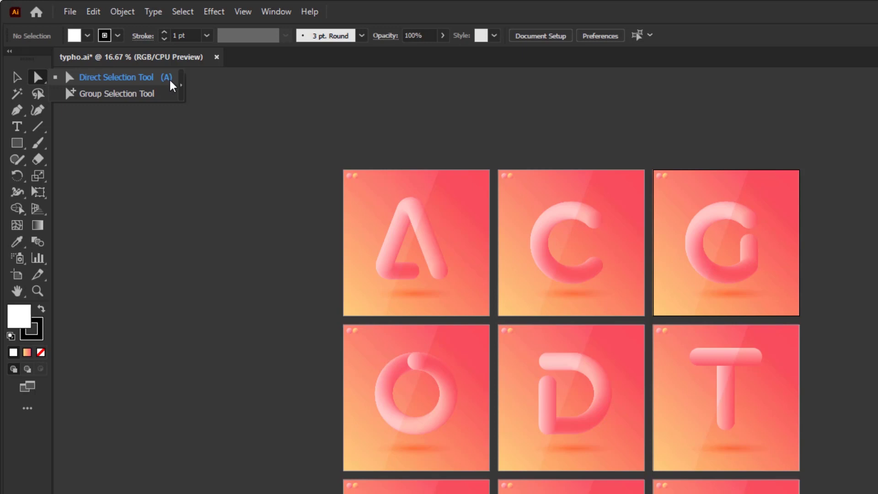
right_click(17, 111)
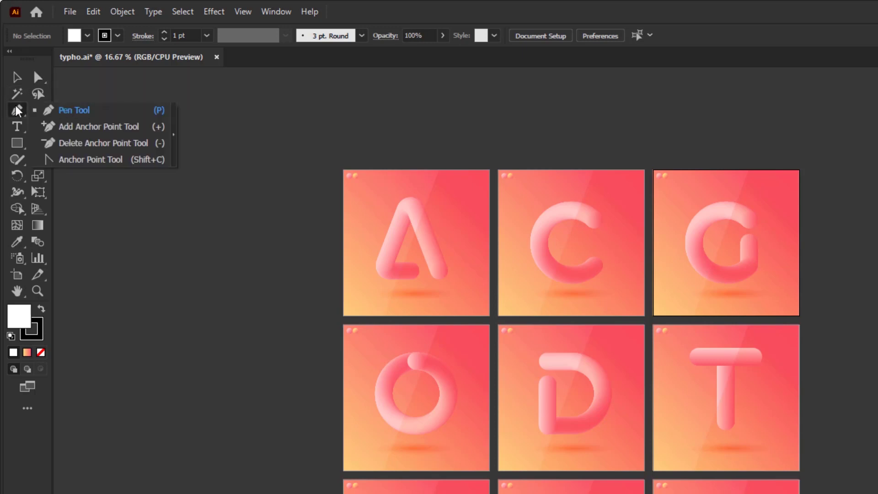
right_click(17, 143)
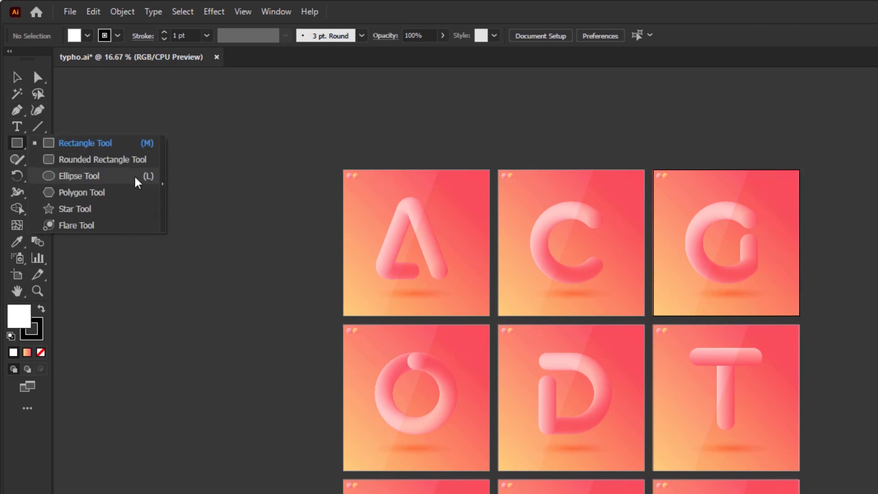
click(17, 140)
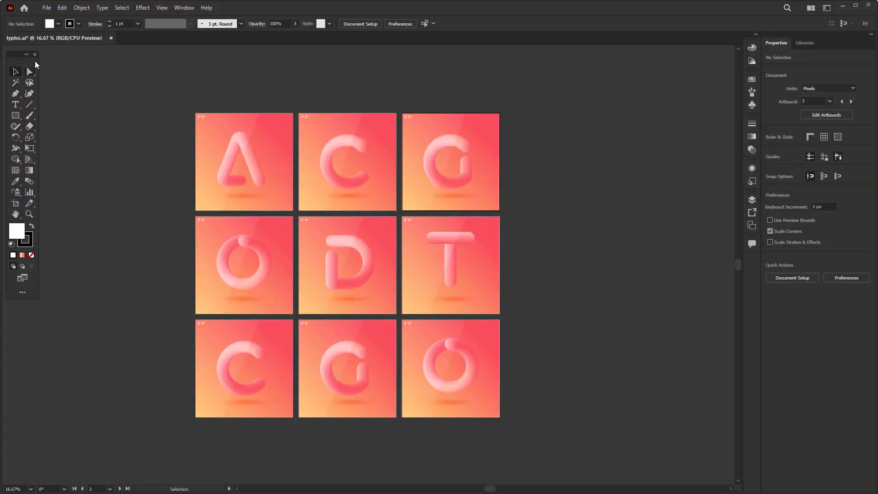
Create a new custom toolbar named "Freehand" and place it beside the main toolbar.
click(22, 292)
click(152, 54)
click(171, 94)
text(Freehand)
key(Return)
drag(102, 55, 59, 62)
Fill the Freehand toolbar with the Pen, Line Segment, Paintbrush, Shape Builder and Pencil tools.
click(57, 91)
drag(77, 98, 59, 76)
drag(77, 154, 58, 75)
drag(77, 172, 59, 84)
drag(97, 205, 58, 93)
drag(180, 180, 179, 269)
drag(117, 197, 58, 105)
drag(179, 273, 180, 175)
drag(136, 193, 58, 115)
click(63, 65)
Create a second custom toolbar named "selection" and place it next to the Freehand toolbar.
click(58, 134)
click(178, 57)
click(207, 98)
text(se)
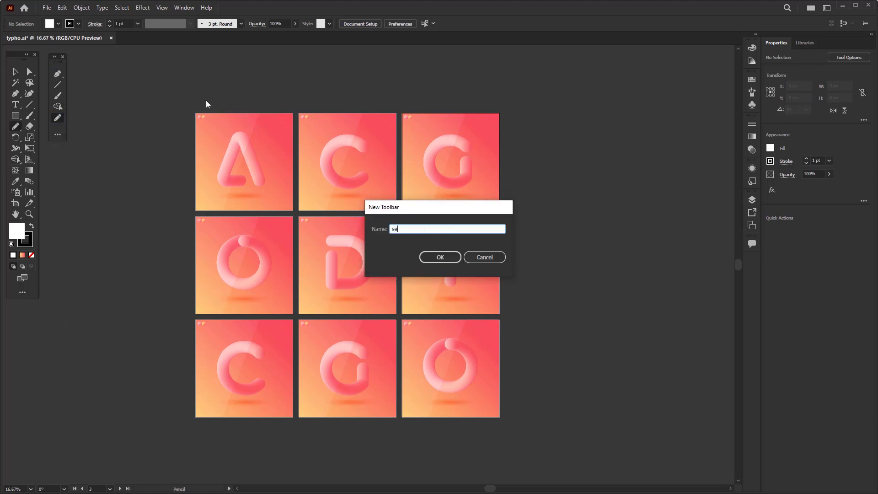
text(lection)
key(Return)
drag(103, 56, 84, 64)
Fill the selection toolbar with the Selection, Direct Selection, Group Selection, Magic Wand and Lasso tools.
click(83, 91)
mouse_move(103, 92)
mouse_down()
mouse_move(82, 75)
mouse_move(83, 82)
mouse_up()
drag(142, 92, 84, 94)
drag(162, 92, 84, 105)
drag(183, 92, 85, 114)
Create a third custom toolbar named "path" and place it next to the selection toolbar.
click(87, 137)
click(205, 57)
click(220, 96)
text(path)
key(Return)
drag(102, 54, 109, 62)
Fill the path toolbar with the Pen, Add Anchor Point, Delete Anchor Point, Anchor Point and Curvature tools.
click(110, 93)
drag(128, 149, 108, 76)
drag(148, 149, 109, 87)
drag(167, 149, 108, 98)
drag(187, 149, 109, 108)
drag(207, 149, 109, 117)
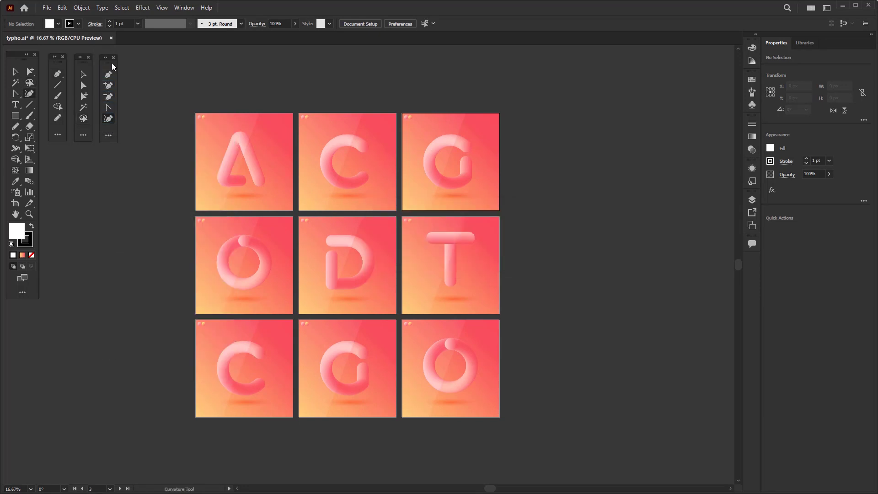
Switch the main toolbar to a single column with the three custom toolbars stacked vertically beside it.
click(26, 56)
click(756, 35)
click(756, 35)
Detach the Transparency, Gradient and Appearance panels from the dock as separate floating panels.
click(752, 149)
drag(691, 121, 625, 246)
click(752, 143)
click(726, 138)
drag(666, 125, 667, 134)
drag(673, 244, 674, 265)
Collapse the floating Transparency, Gradient and Appearance panels to icons and stack them vertically near the dock.
click(711, 49)
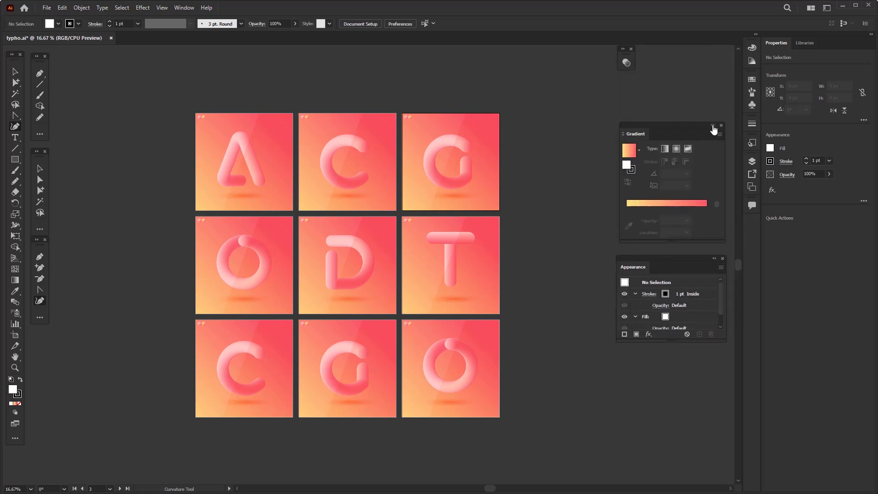
click(713, 125)
click(715, 259)
drag(629, 128, 715, 93)
drag(629, 272, 719, 140)
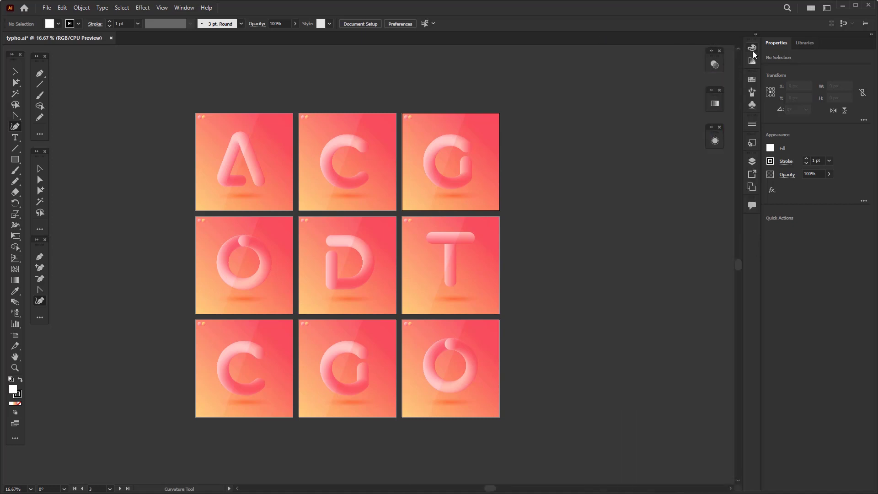
Show the Navigator, dock it above the Properties panel and enlarge its preview area.
click(751, 80)
click(752, 81)
click(184, 8)
click(233, 323)
drag(118, 167, 826, 34)
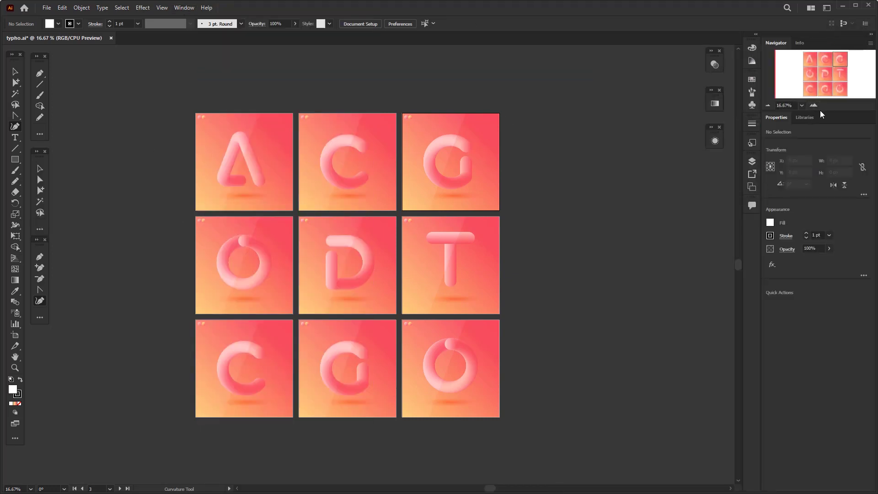
drag(821, 110, 822, 145)
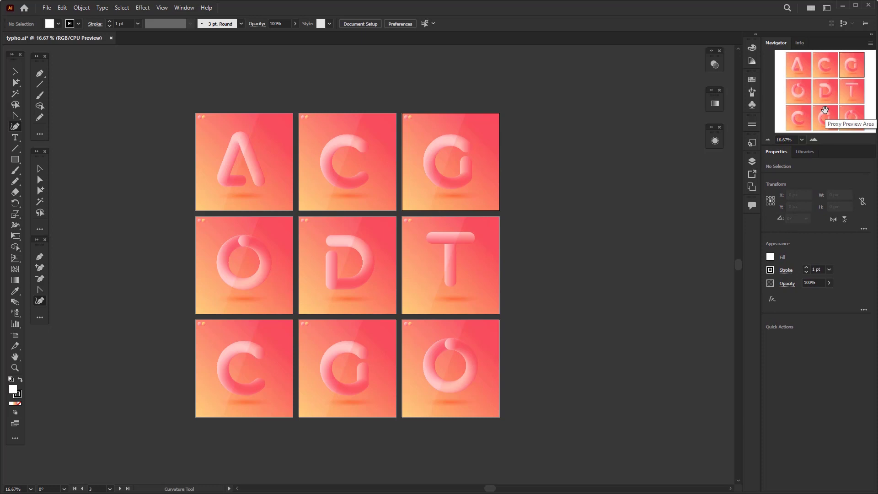
Collapse the docked Navigator and Properties column to icons and save the layout as a new workspace named "My Workspace".
click(871, 35)
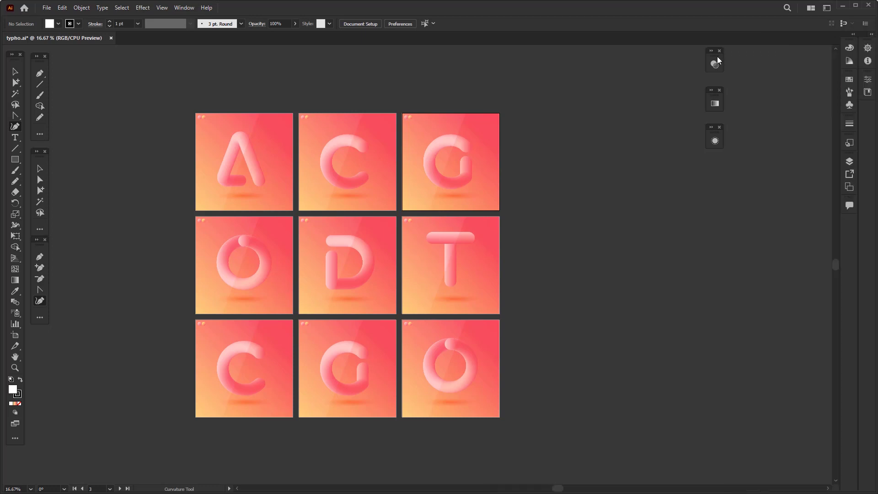
click(827, 8)
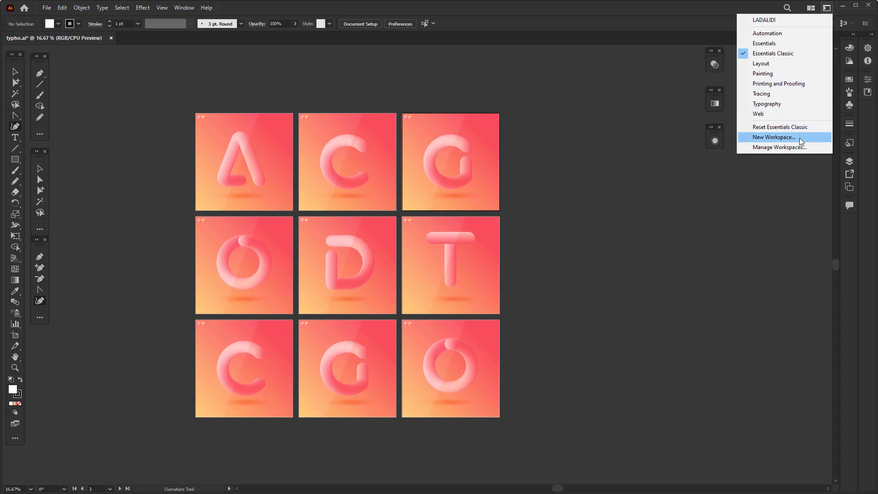
click(813, 140)
text(My Workspace)
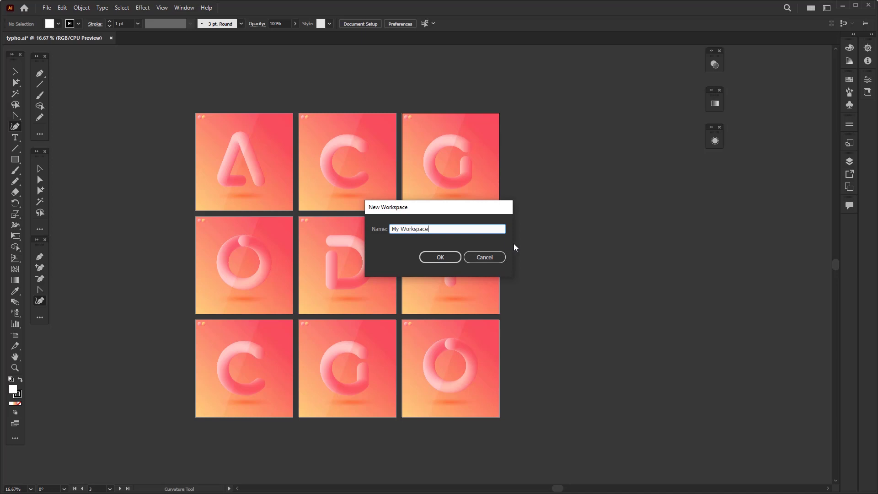
click(440, 258)
Switch to the Essentials Classic workspace and reset it to its default layout.
click(827, 8)
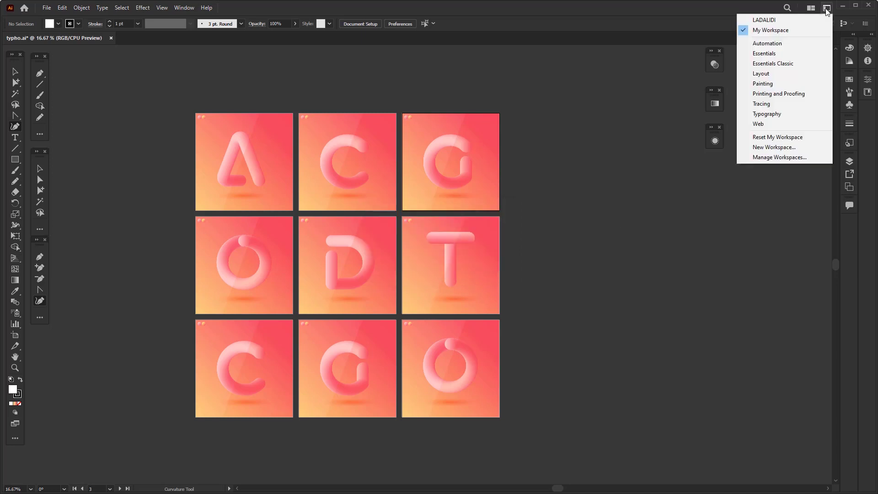
click(798, 63)
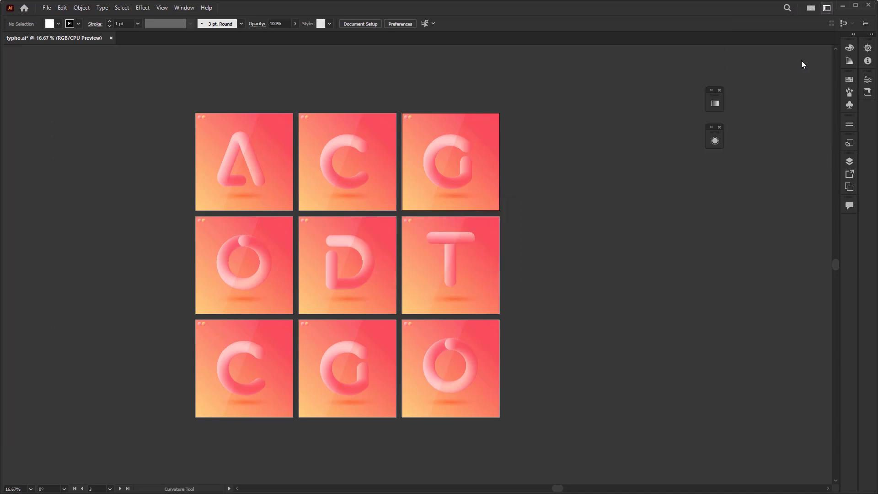
click(827, 8)
click(803, 138)
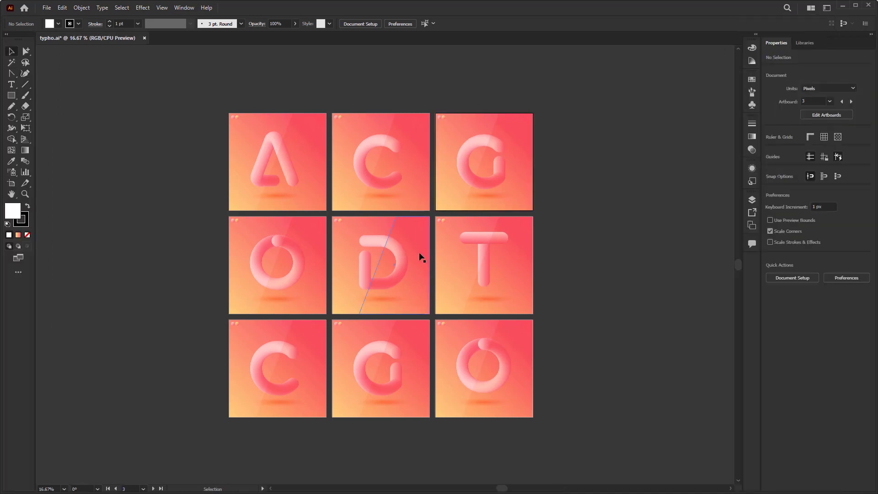
Switch back to the saved workspace My Workspace.
click(827, 8)
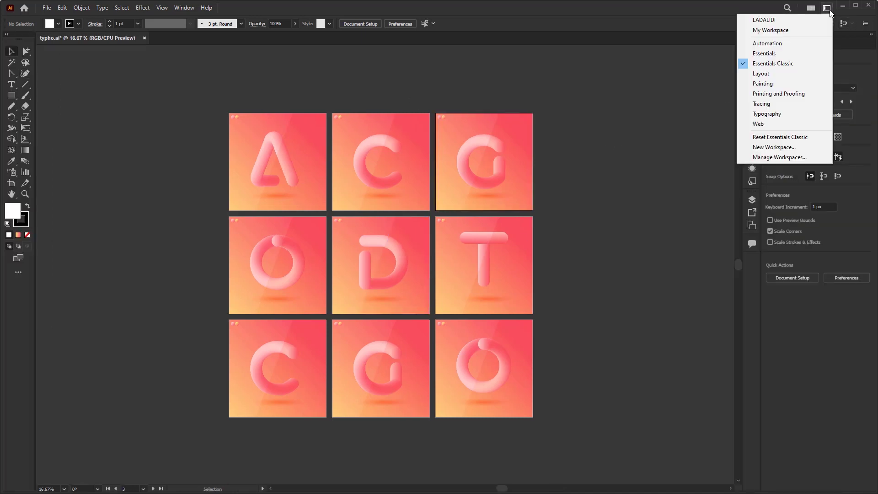
click(794, 31)
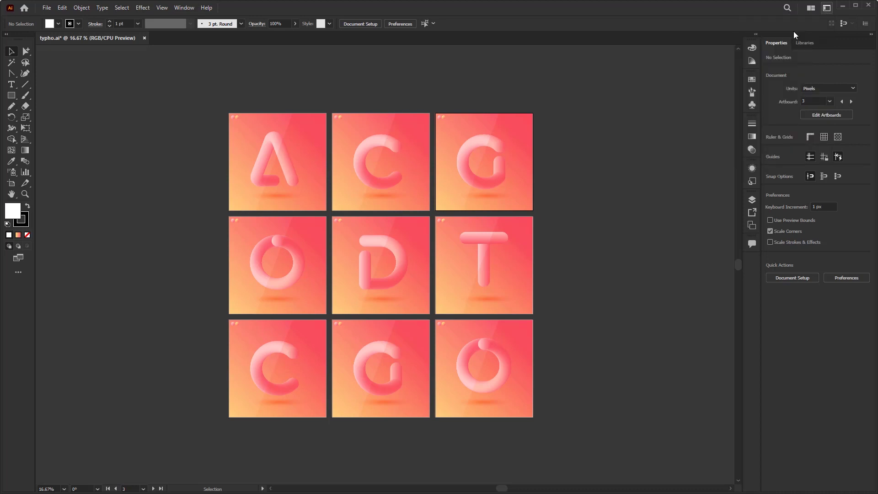
drag(432, 197, 482, 197)
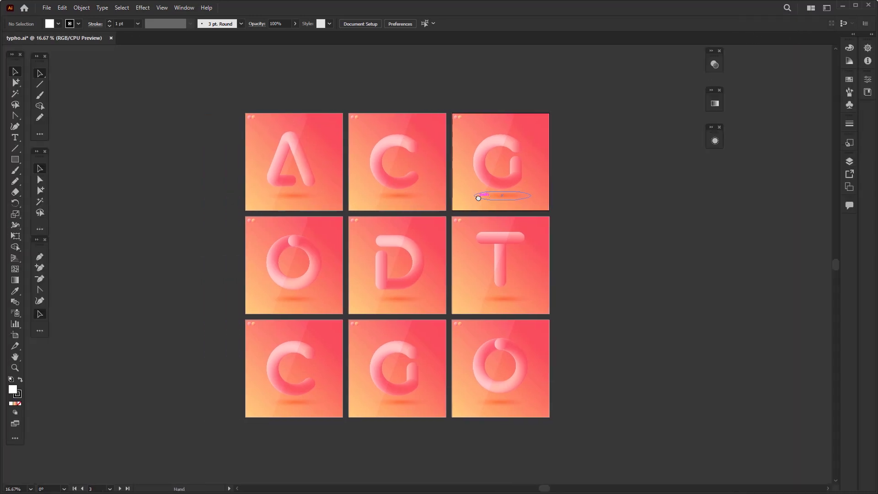